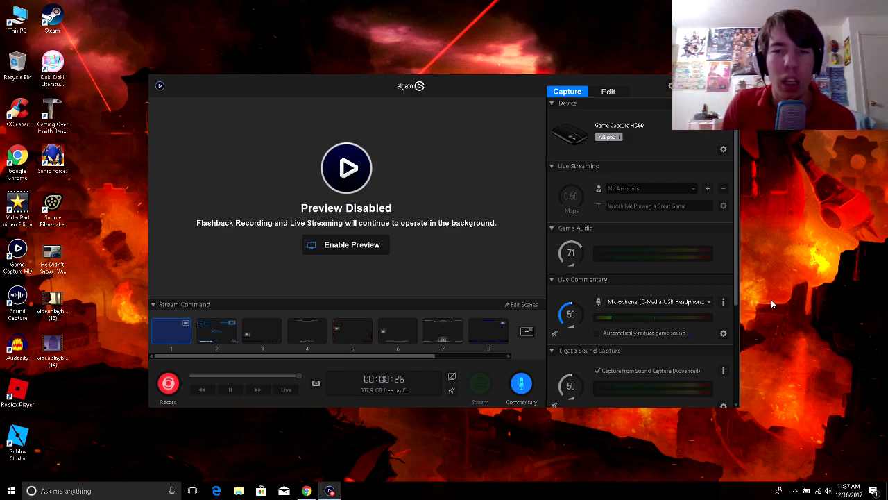
- Open Elgato Sound Capture settings, leave the audio input set to None, and close them
{"action": "double_click", "coordinate": [17, 300]}
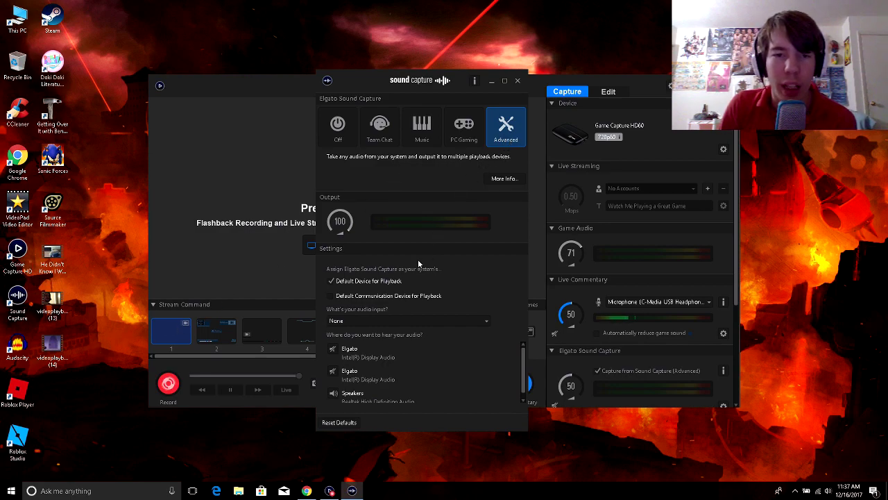
{"action": "left_click", "coordinate": [453, 322]}
{"action": "left_click", "coordinate": [453, 324]}
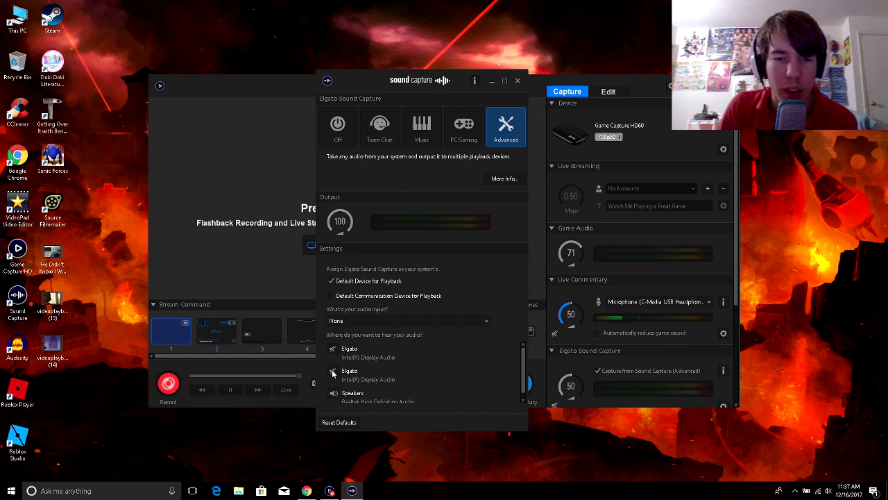
{"action": "scroll", "coordinate": [524, 376], "scroll_direction": "down", "scroll_amount": 1}
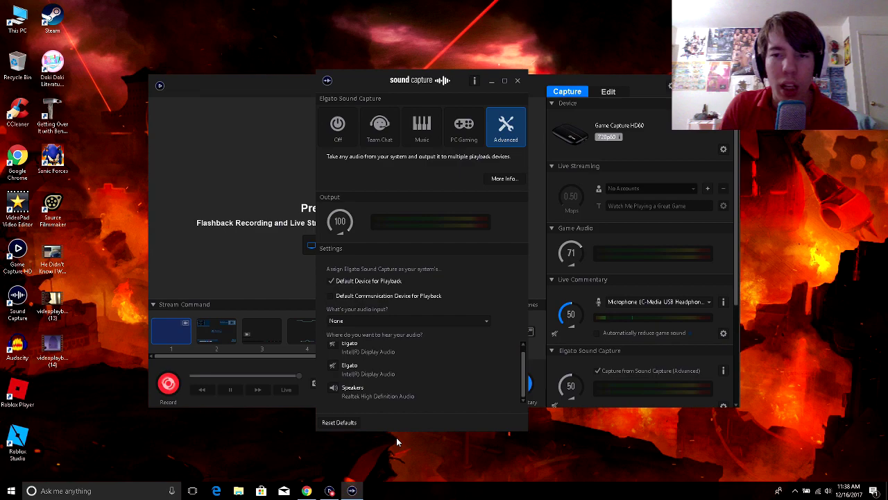
{"action": "left_click", "coordinate": [517, 81]}
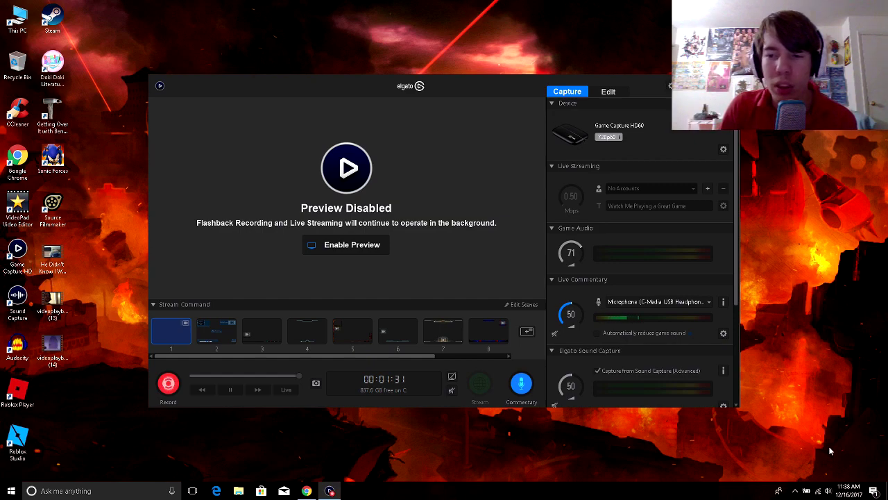
- Bring up the tray speaker's sound options after briefly reopening and closing Sound Capture
{"action": "right_click", "coordinate": [829, 491]}
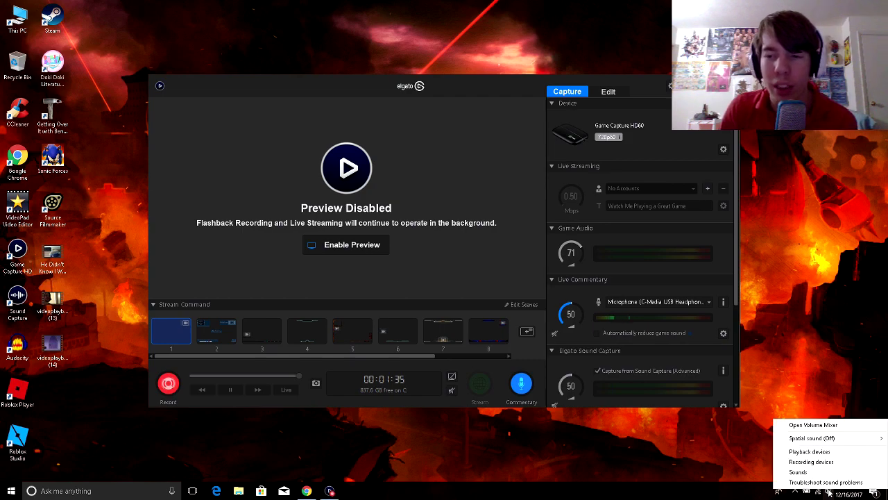
{"action": "key", "text": "Escape"}
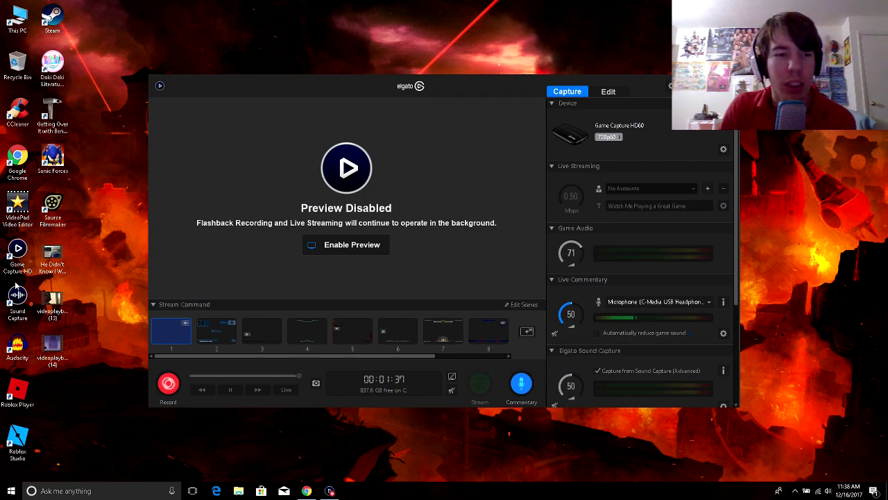
{"action": "double_click", "coordinate": [18, 293]}
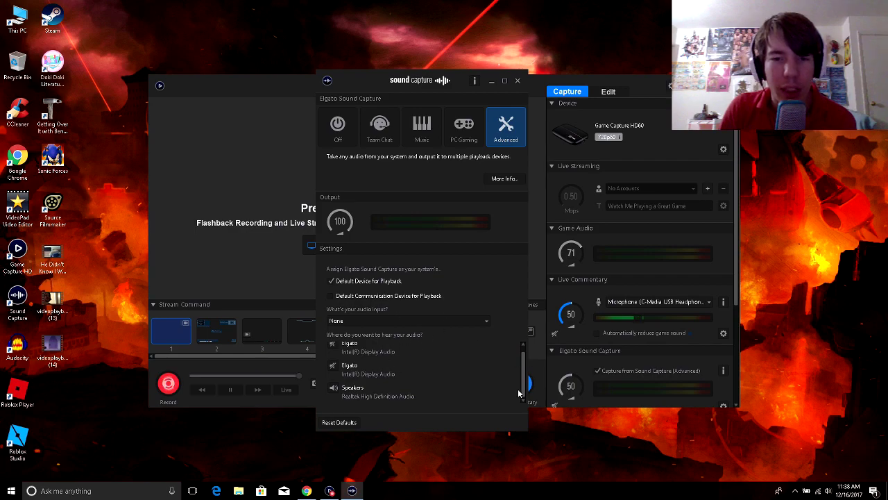
{"action": "left_click", "coordinate": [518, 80]}
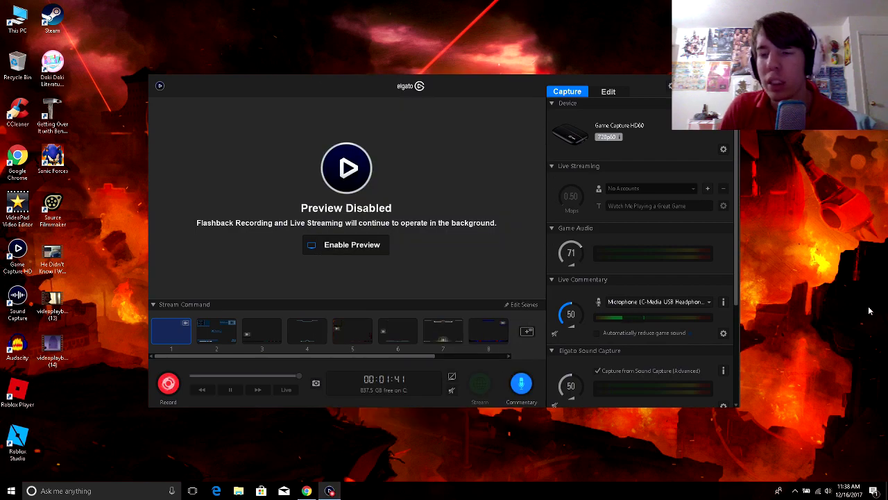
{"action": "right_click", "coordinate": [829, 491]}
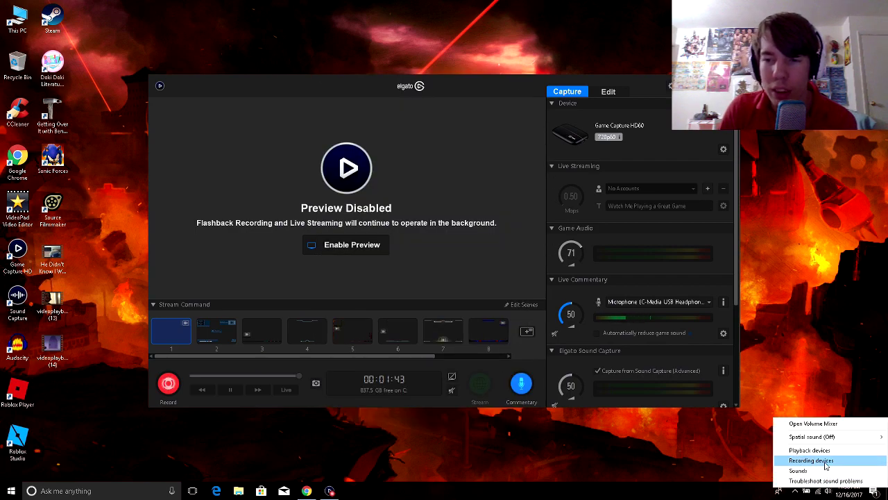
- Open the Sound window's Recording devices, select Stereo Mix, then bring Chrome's YouTube page forward
{"action": "left_click", "coordinate": [819, 450]}
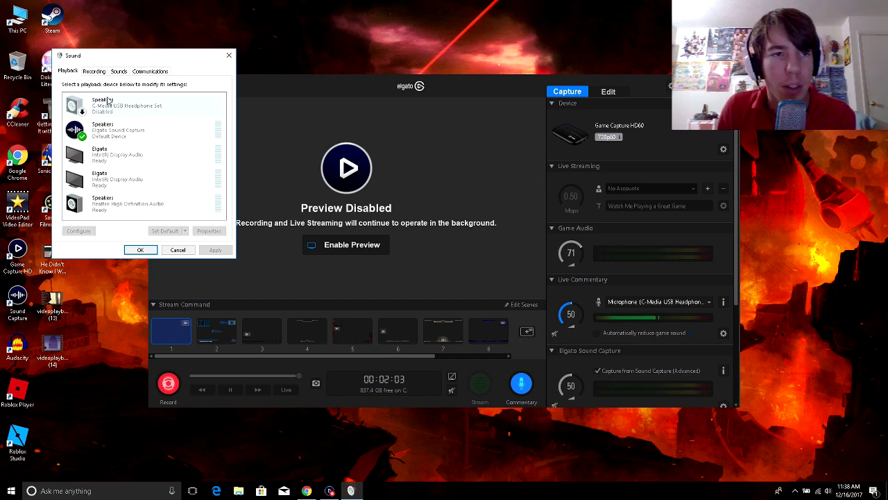
{"action": "left_click", "coordinate": [95, 74]}
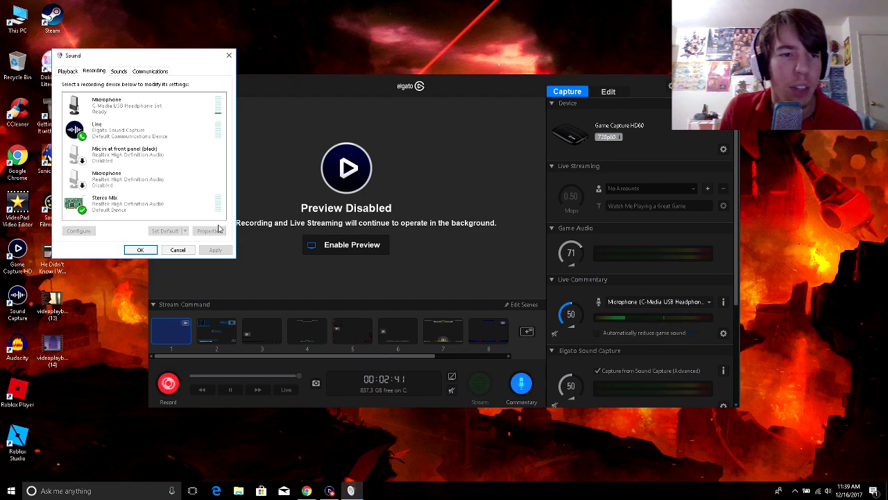
{"action": "left_click", "coordinate": [142, 209]}
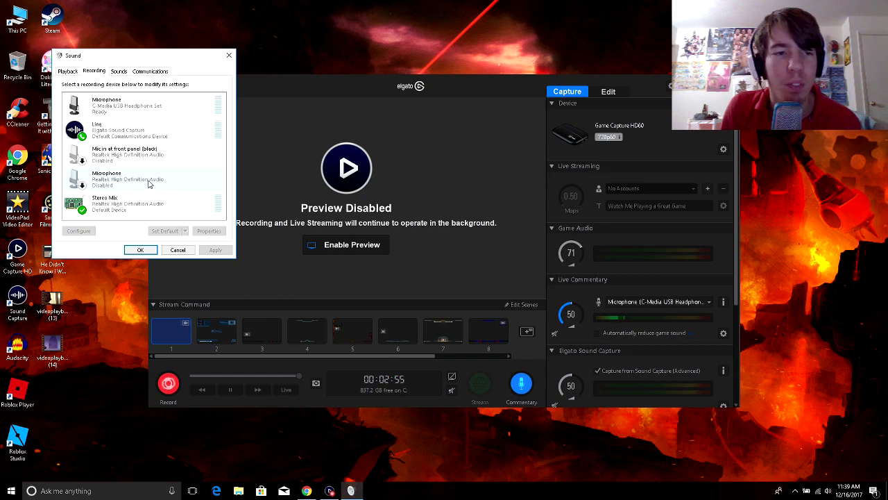
{"action": "left_click", "coordinate": [68, 72]}
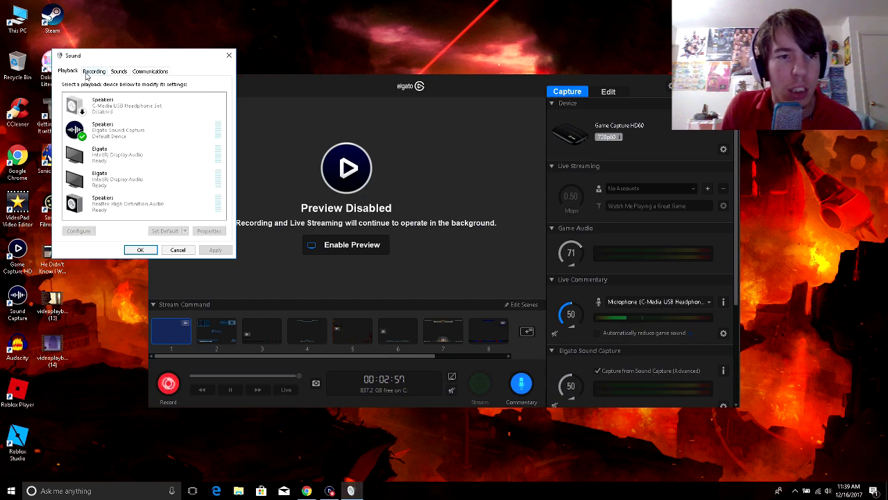
{"action": "left_click", "coordinate": [89, 73]}
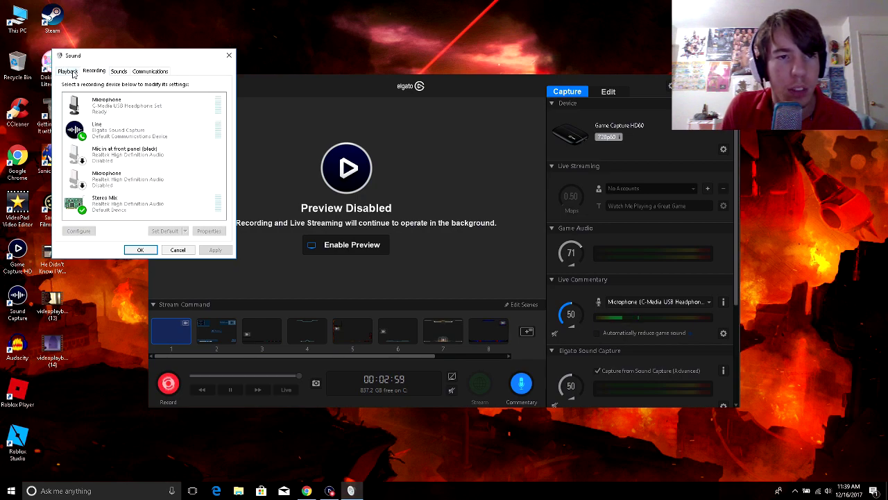
{"action": "left_click", "coordinate": [306, 490]}
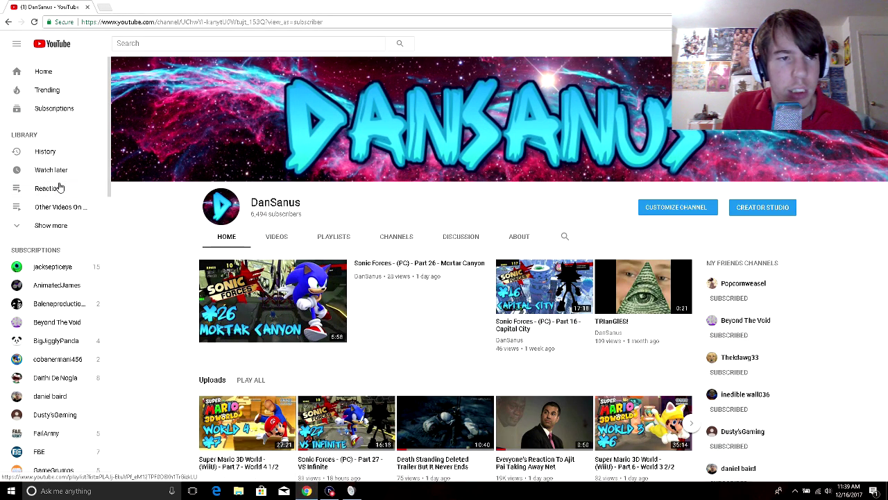
- Play the Ocean Man Lyrics video from The Ocean Man Playlist on the channel page
{"action": "left_click", "coordinate": [56, 208]}
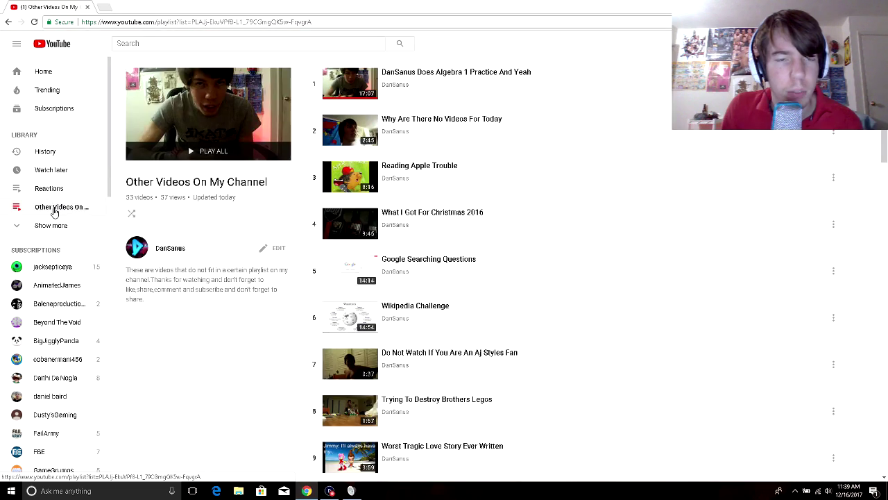
{"action": "scroll", "coordinate": [42, 205], "scroll_direction": "down", "scroll_amount": 3}
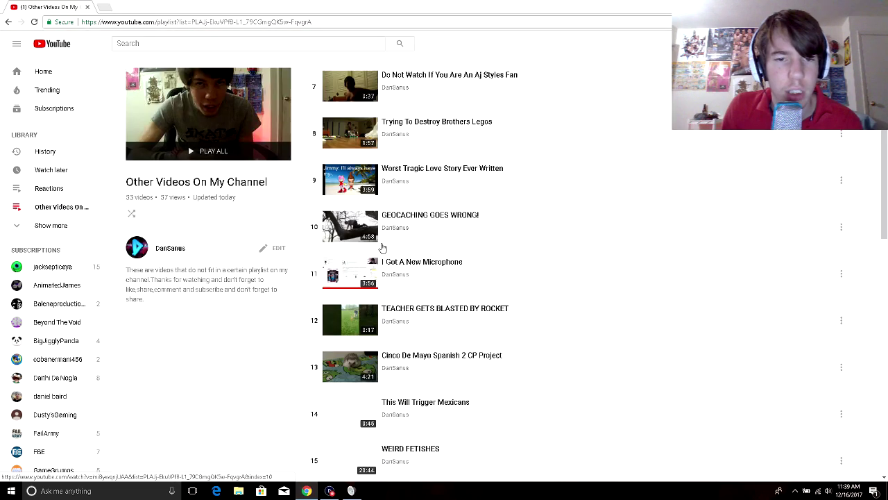
{"action": "left_click", "coordinate": [40, 226]}
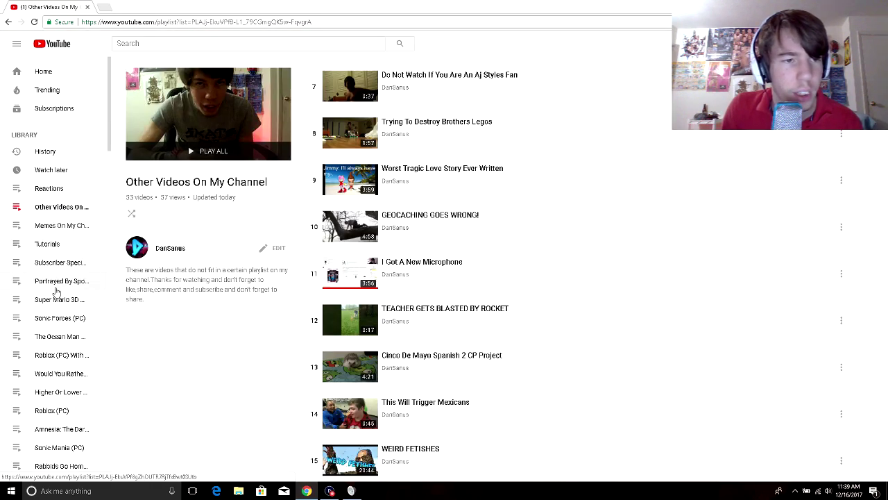
{"action": "left_click", "coordinate": [59, 342]}
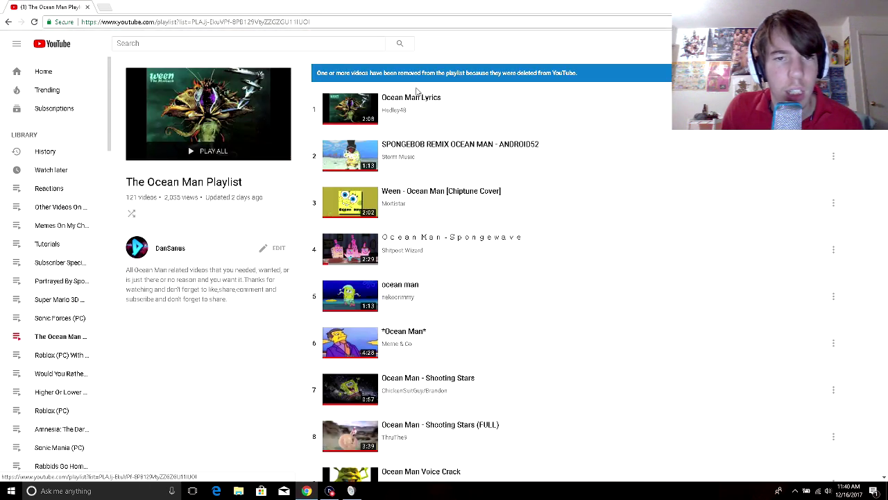
{"action": "left_click", "coordinate": [417, 100]}
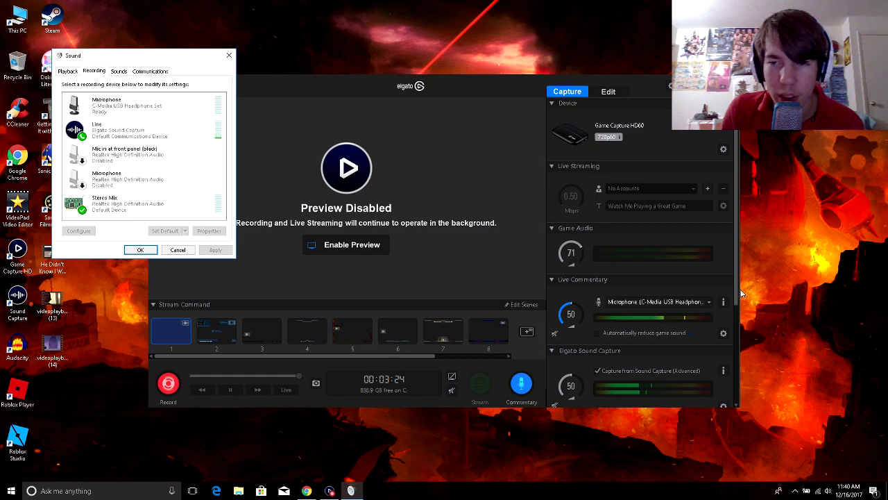
- Check the Sound dialog's Playback devices list, then close the Sound dialog
{"action": "left_click_drag", "start_coordinate": [739, 297], "coordinate": [733, 375]}
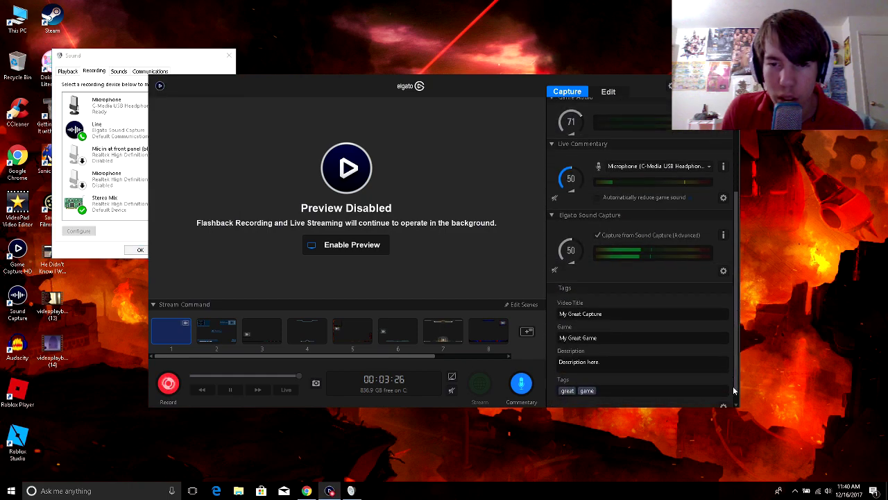
{"action": "left_click_drag", "start_coordinate": [732, 394], "coordinate": [741, 278]}
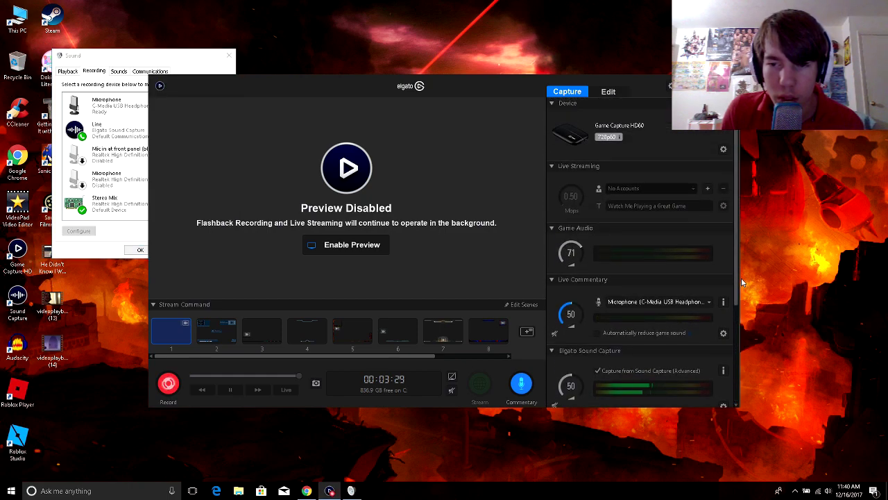
{"action": "left_click", "coordinate": [148, 55]}
{"action": "left_click", "coordinate": [77, 72]}
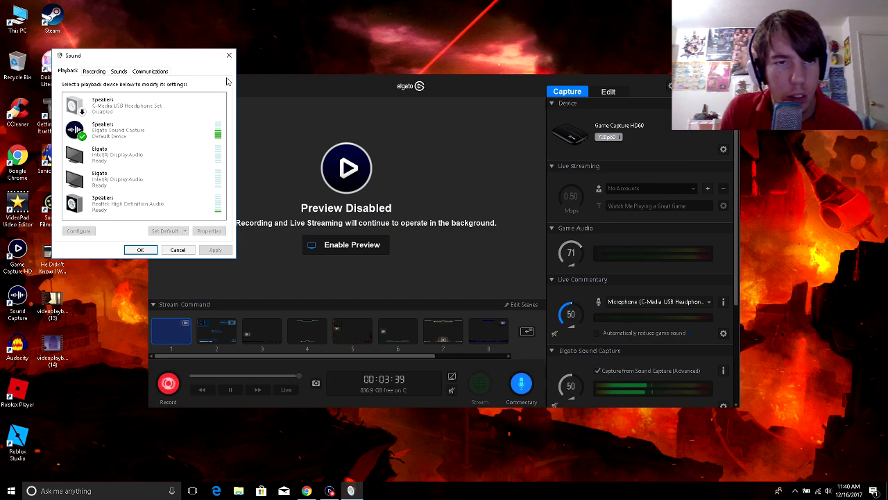
{"action": "left_click", "coordinate": [229, 55]}
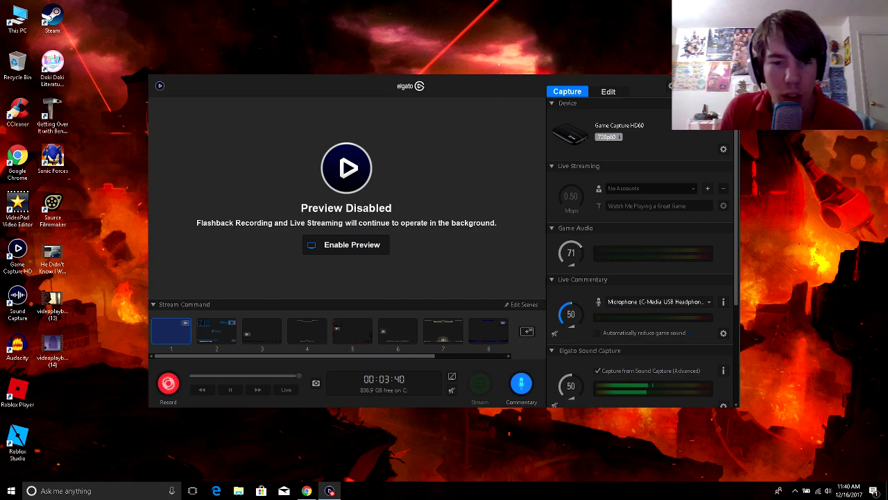
- Close the Chrome YouTube window, dismiss the CCleaner notification, and open the tray sound options
{"action": "left_click", "coordinate": [306, 491]}
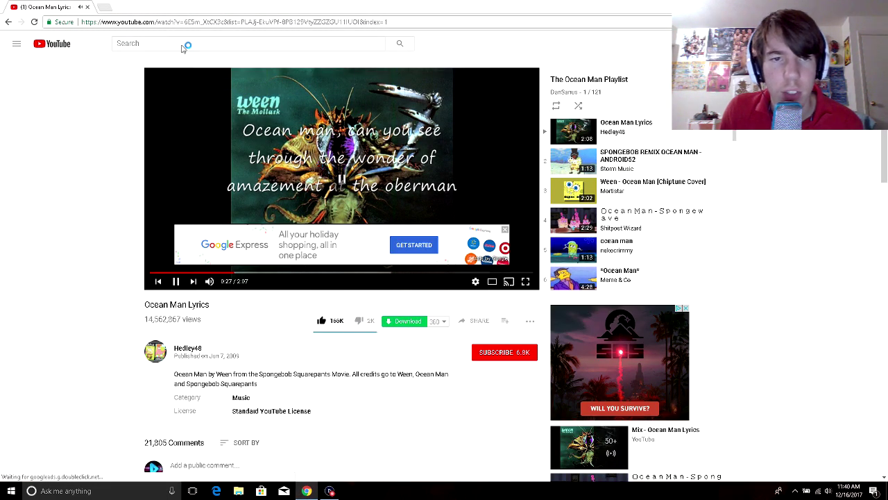
{"action": "left_click", "coordinate": [86, 7]}
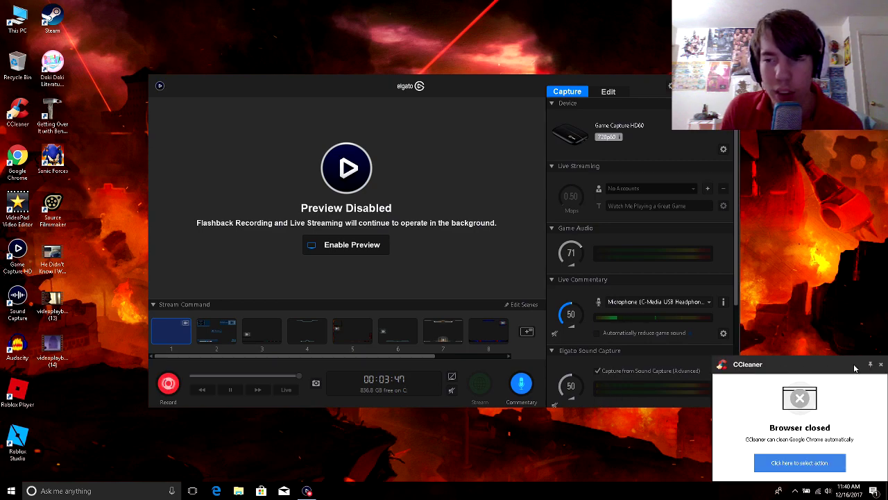
{"action": "left_click", "coordinate": [880, 364]}
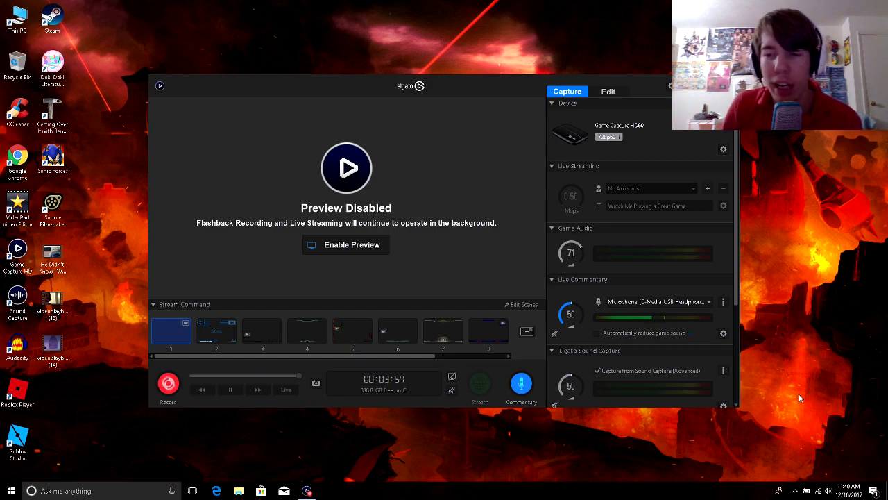
{"action": "right_click", "coordinate": [829, 491]}
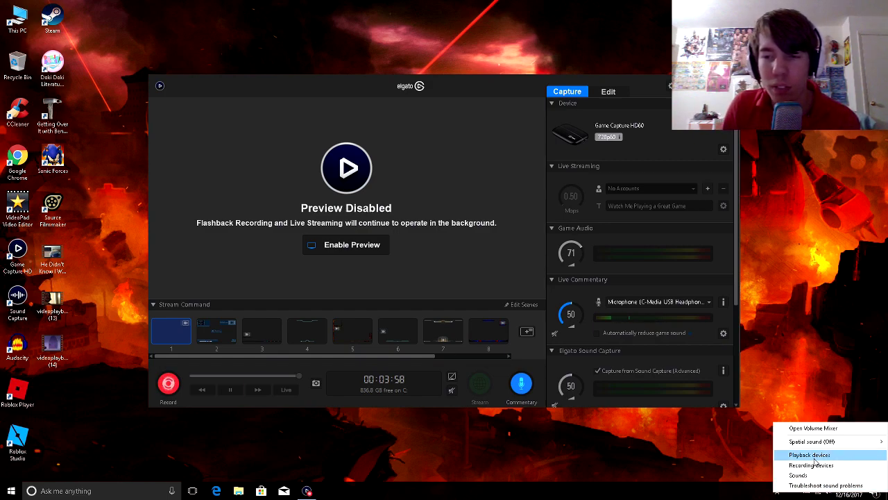
{"action": "left_click", "coordinate": [815, 457]}
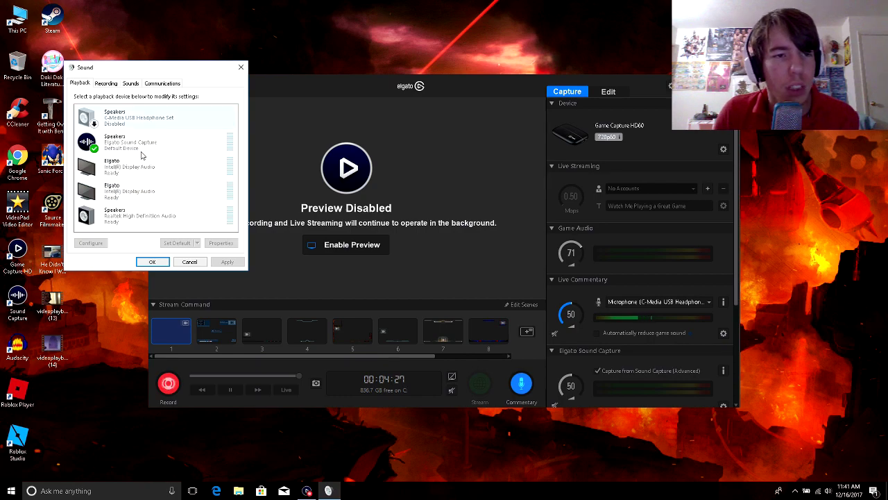
{"action": "left_click", "coordinate": [107, 83]}
{"action": "left_click", "coordinate": [136, 84]}
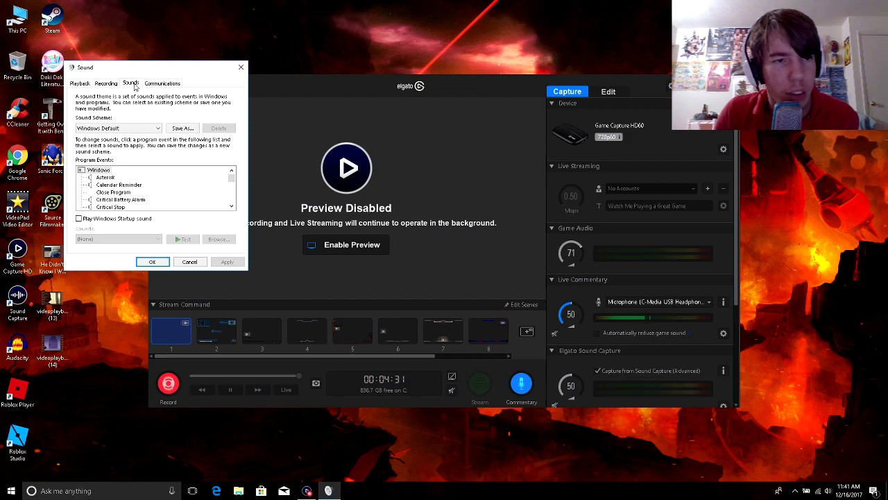
{"action": "left_click", "coordinate": [154, 84]}
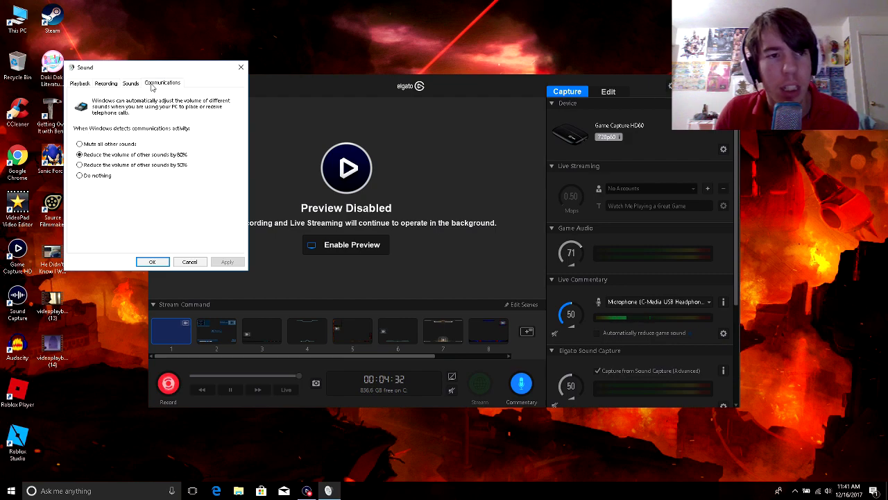
{"action": "left_click", "coordinate": [78, 83]}
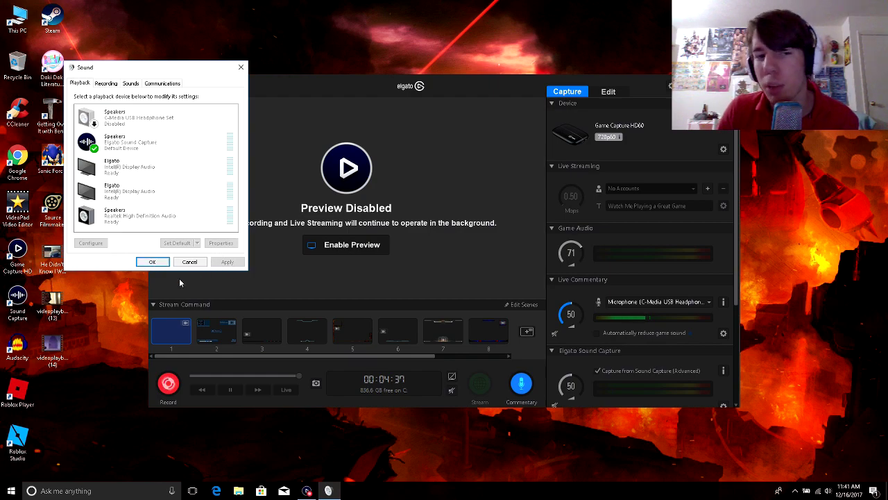
{"action": "left_click", "coordinate": [153, 262]}
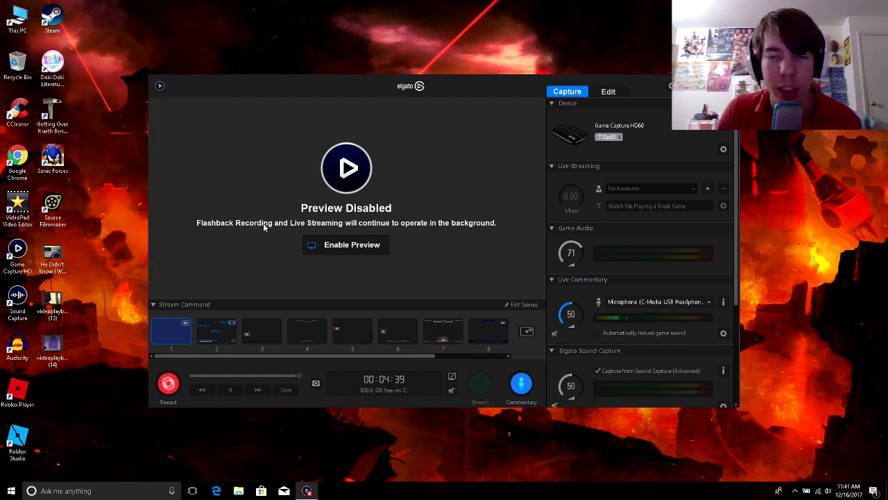
{"action": "left_click", "coordinate": [723, 149]}
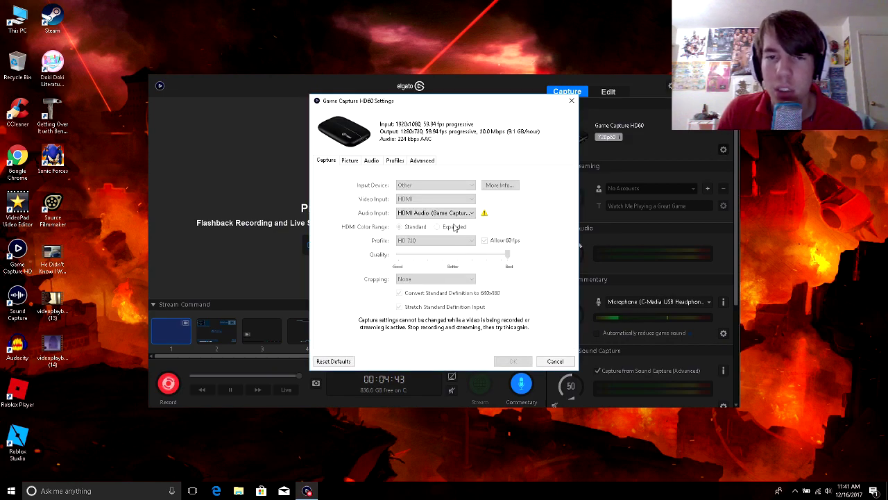
{"action": "left_click", "coordinate": [350, 162]}
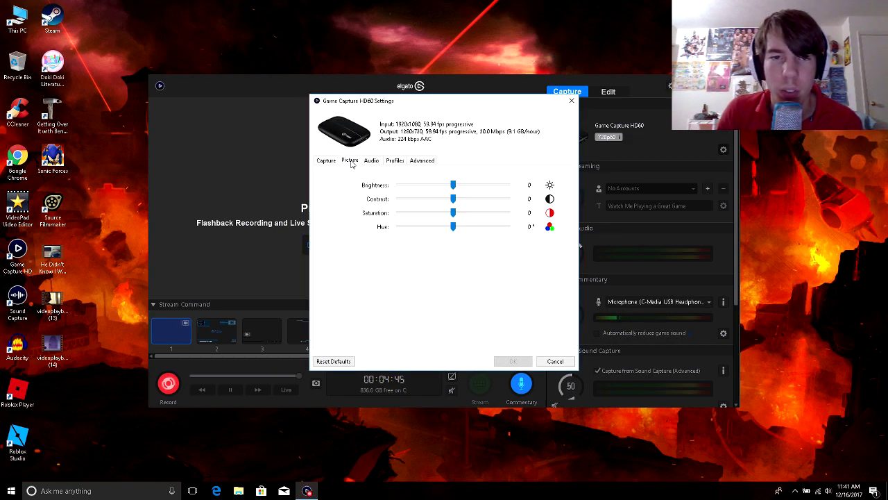
{"action": "left_click", "coordinate": [326, 160]}
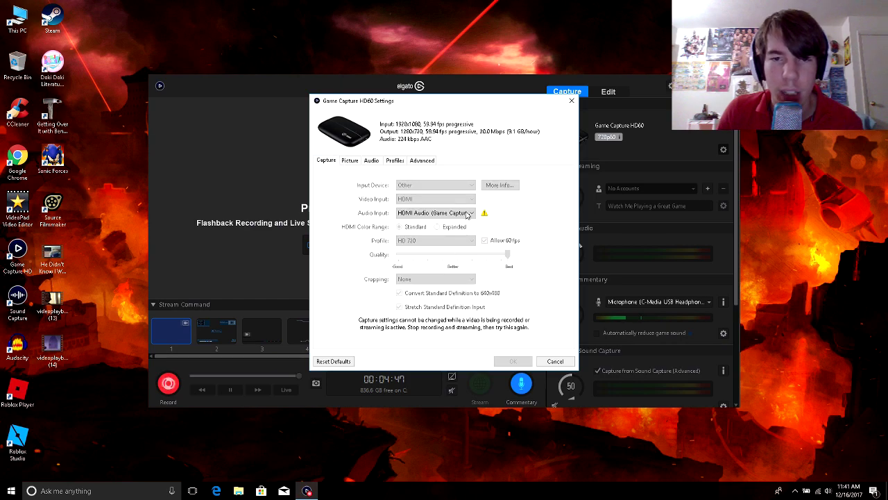
{"action": "left_click", "coordinate": [374, 161]}
{"action": "left_click", "coordinate": [332, 160]}
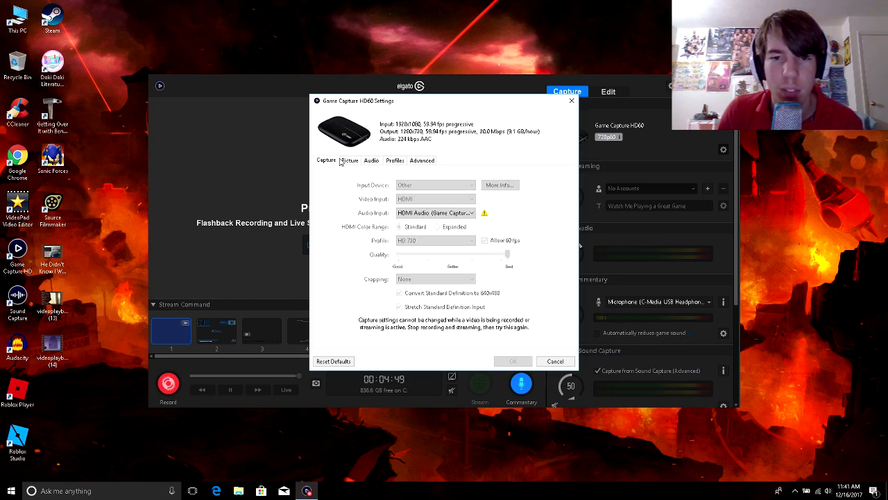
{"action": "left_click", "coordinate": [572, 103]}
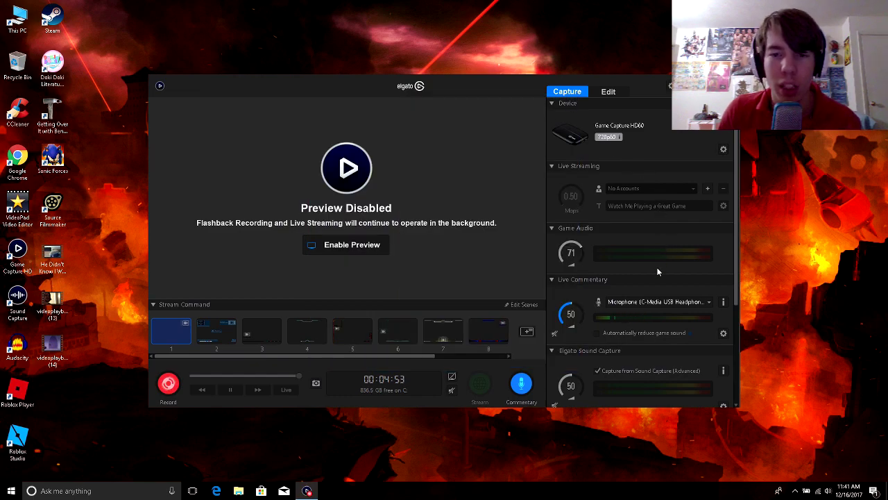